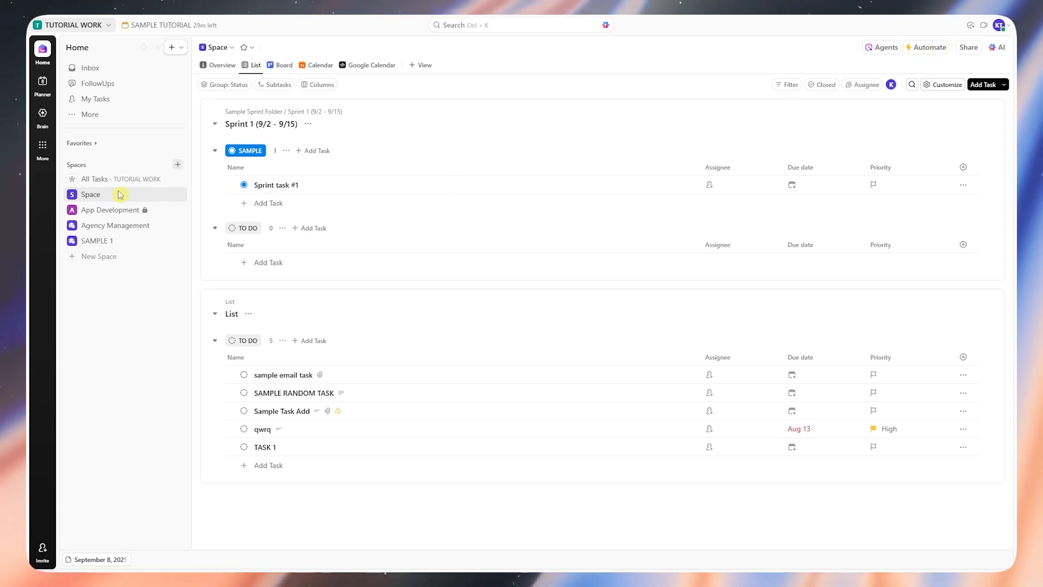
Step: Open automation creation for the Space and browse the template library, including the Email on status change template
{"action": "left_click", "coordinate": [930, 49]}
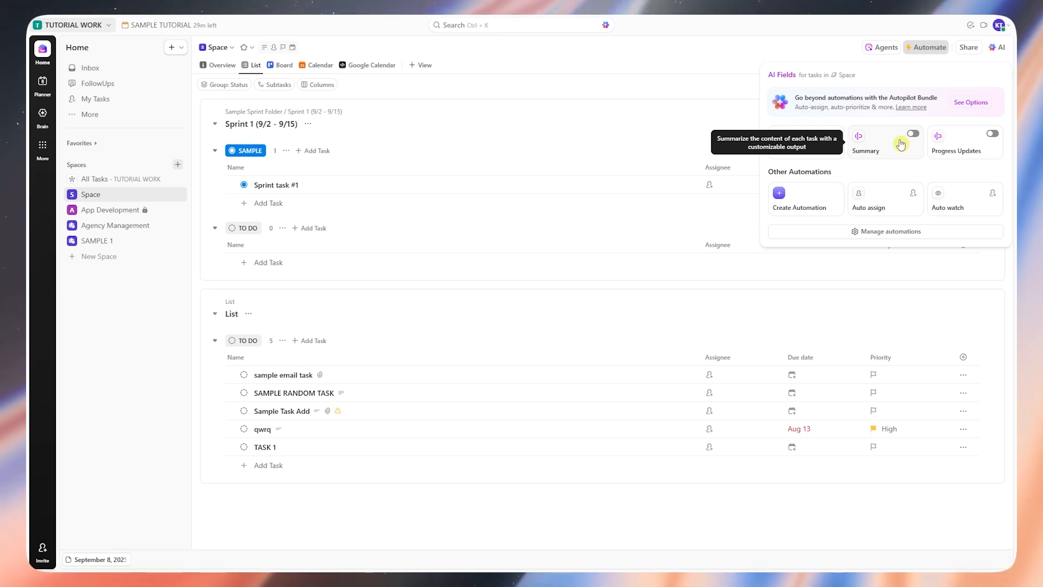
{"action": "left_click", "coordinate": [825, 206]}
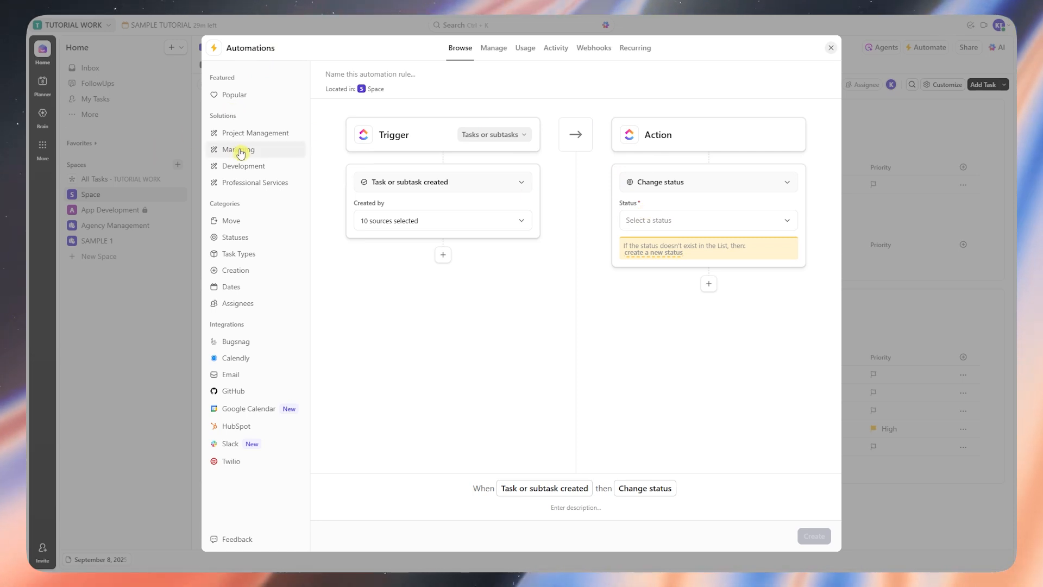
{"action": "left_click", "coordinate": [257, 151]}
{"action": "left_click", "coordinate": [247, 168]}
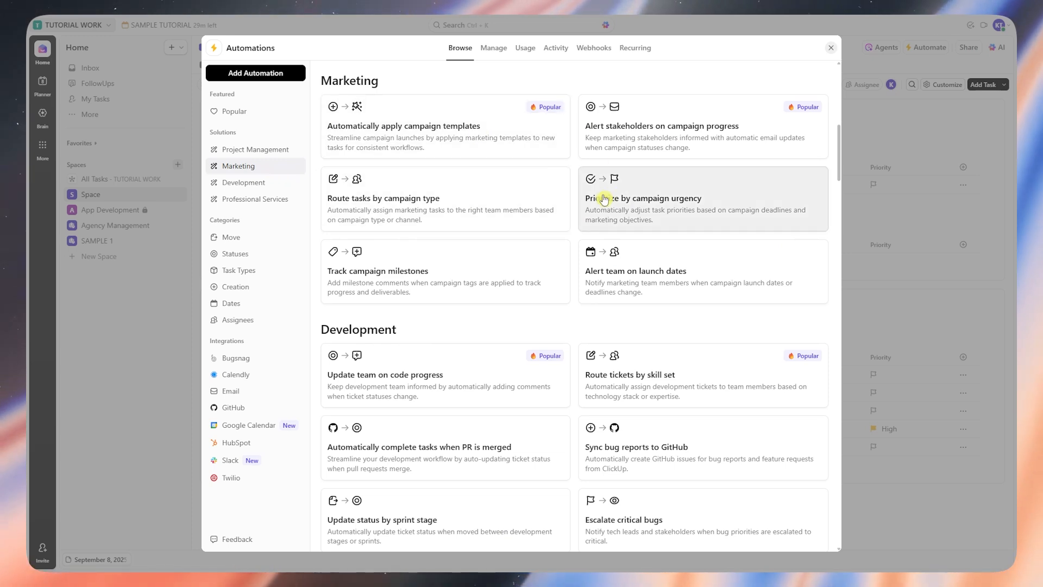
{"action": "scroll", "coordinate": [607, 288], "scroll_direction": "down", "scroll_amount": 2}
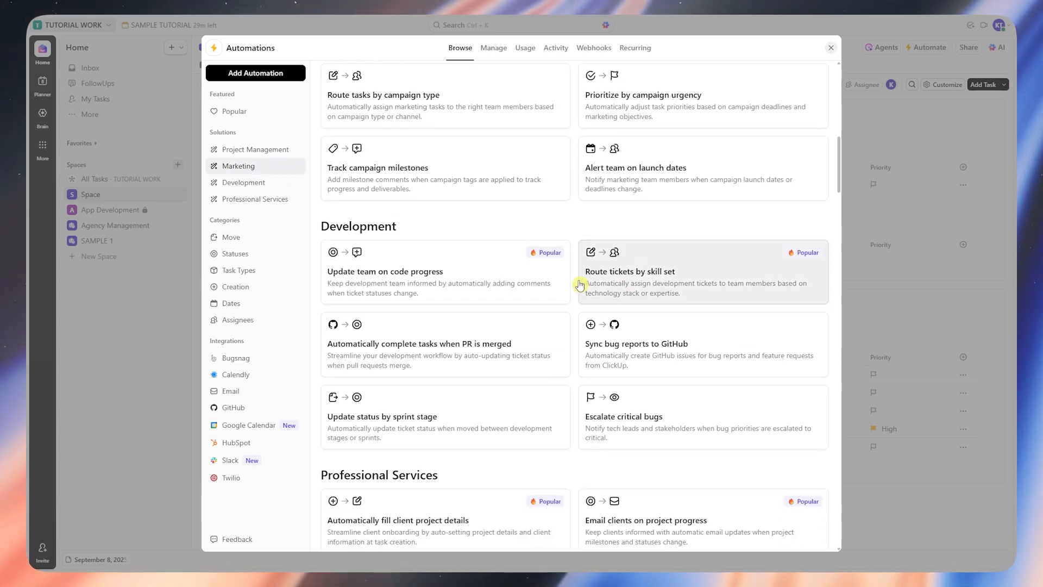
{"action": "scroll", "coordinate": [478, 422], "scroll_direction": "up", "scroll_amount": 4}
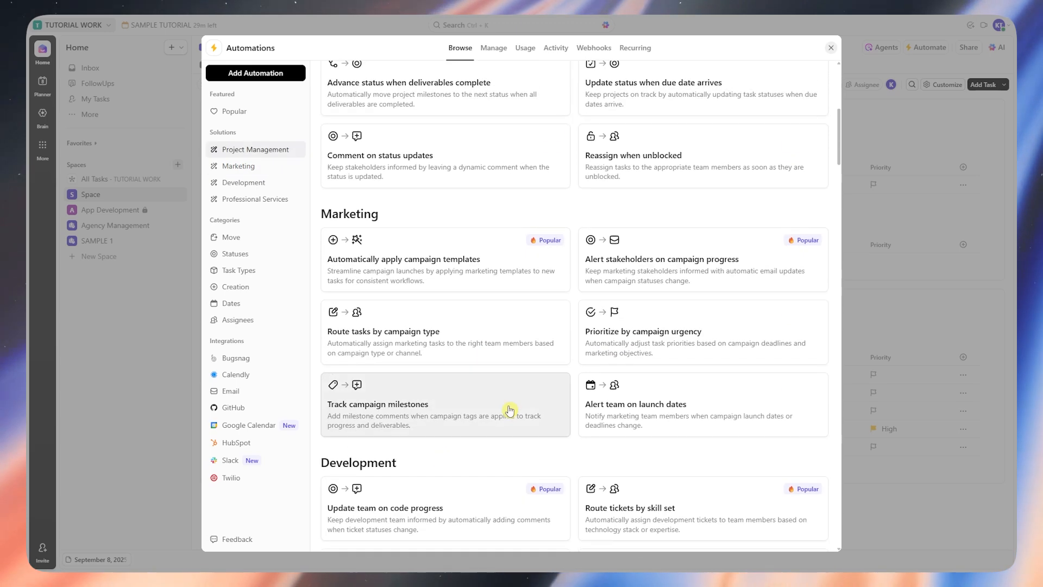
{"action": "scroll", "coordinate": [600, 370], "scroll_direction": "up", "scroll_amount": 4}
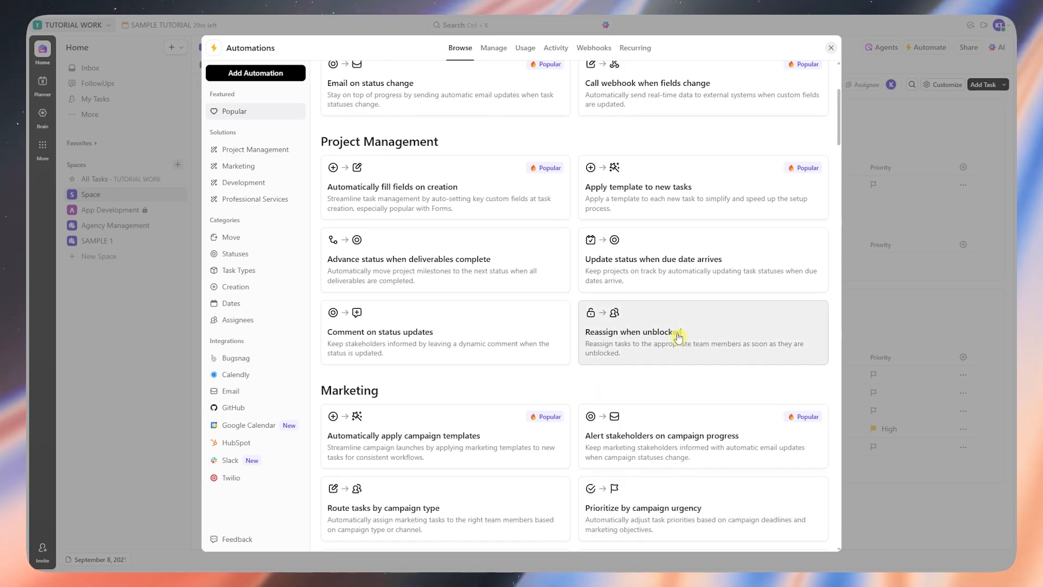
{"action": "scroll", "coordinate": [473, 329], "scroll_direction": "up", "scroll_amount": 4}
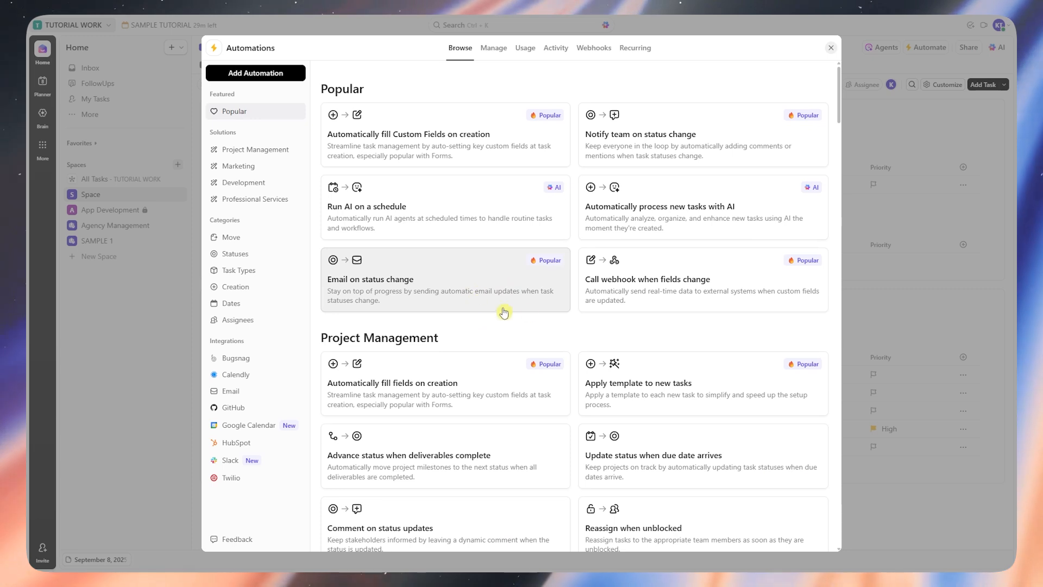
{"action": "left_click", "coordinate": [485, 293]}
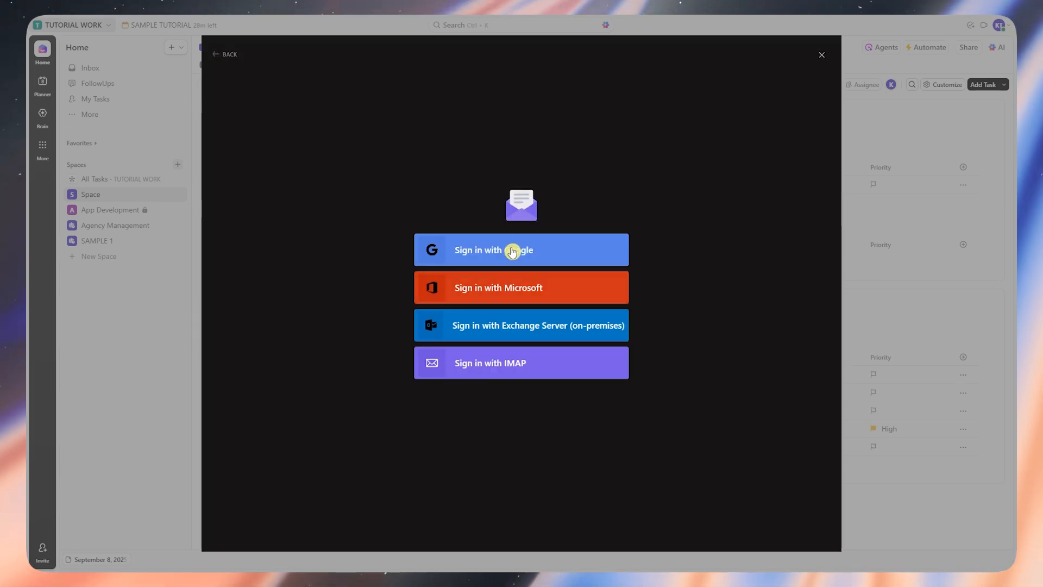
{"action": "left_click", "coordinate": [230, 59]}
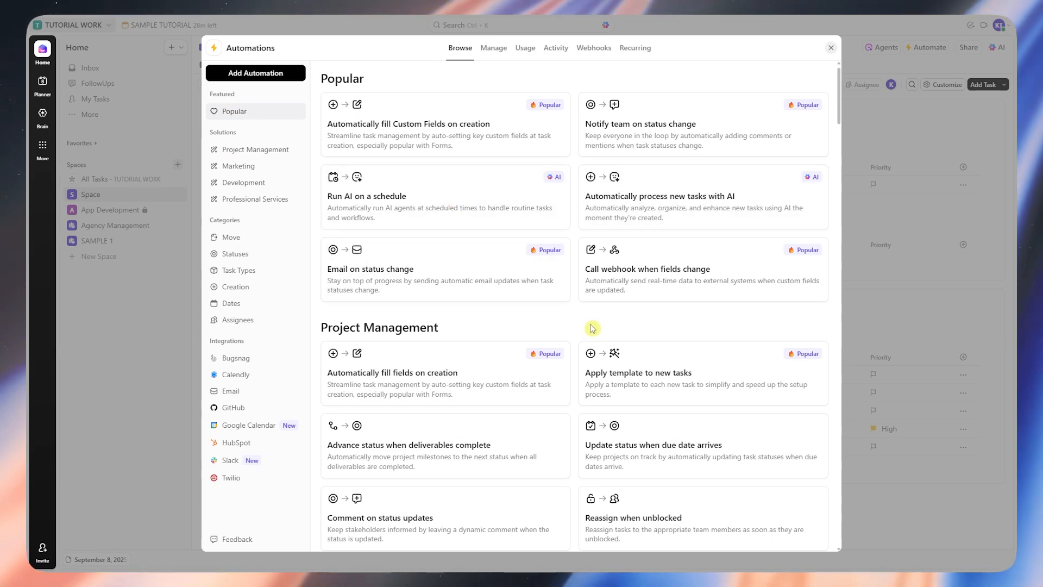
{"action": "scroll", "coordinate": [592, 327], "scroll_direction": "down", "scroll_amount": 10}
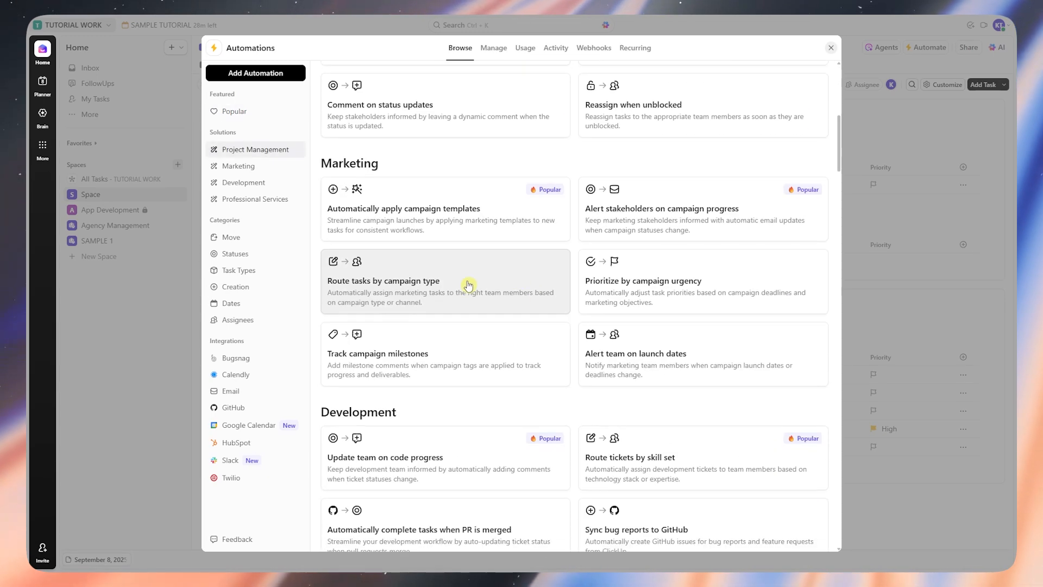
{"action": "scroll", "coordinate": [510, 293], "scroll_direction": "down", "scroll_amount": 8}
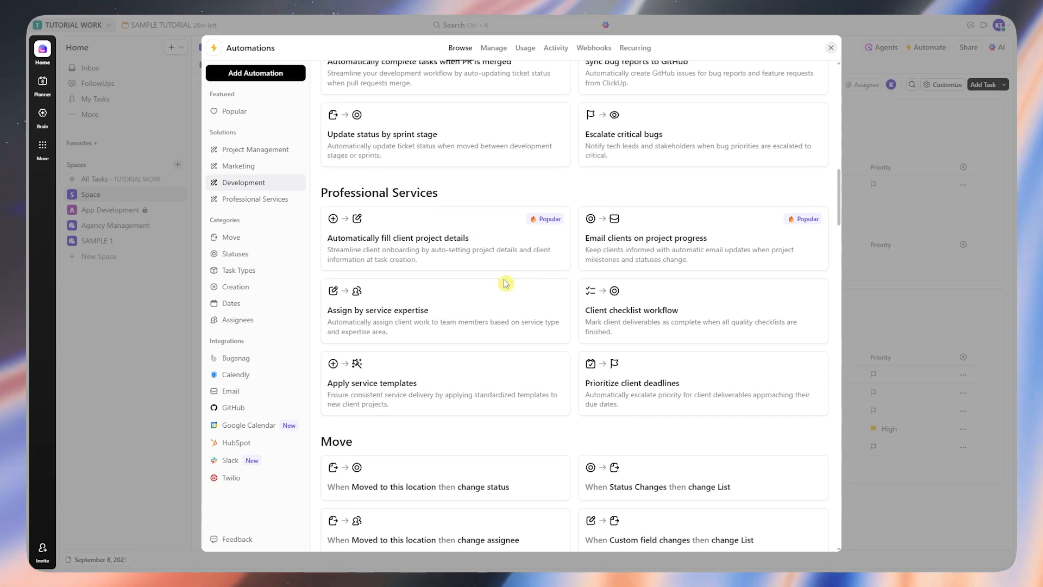
{"action": "scroll", "coordinate": [528, 264], "scroll_direction": "down", "scroll_amount": 3}
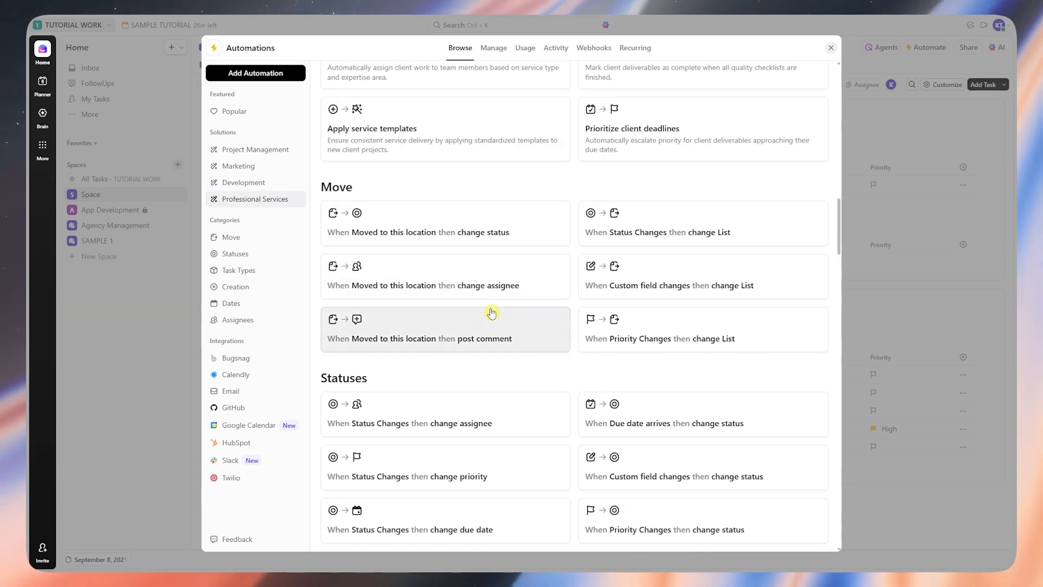
{"action": "scroll", "coordinate": [481, 196], "scroll_direction": "up", "scroll_amount": 7}
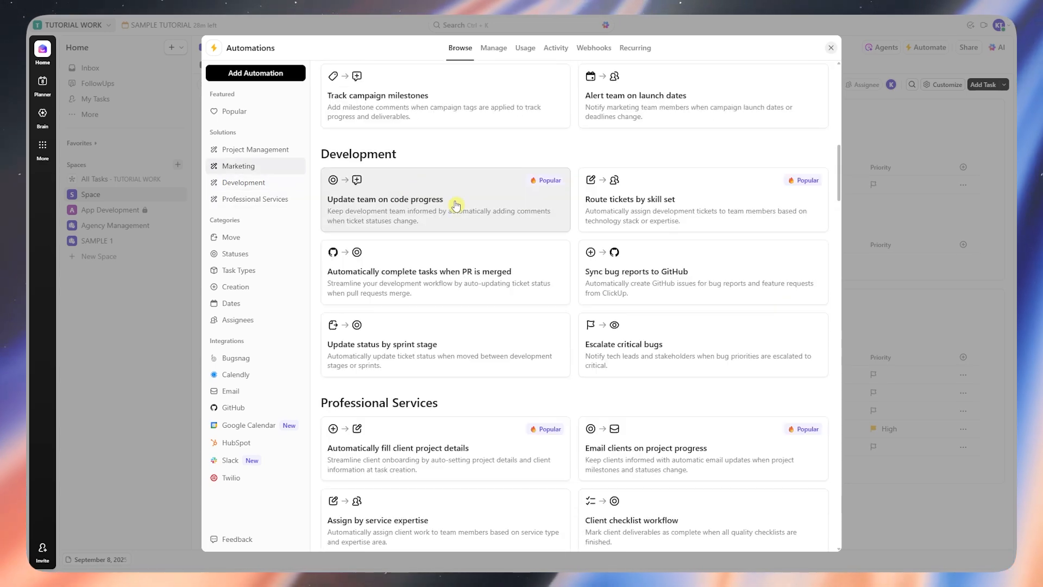
Step: Start a new custom automation and review the trigger's task-scope options
{"action": "left_click", "coordinate": [267, 75]}
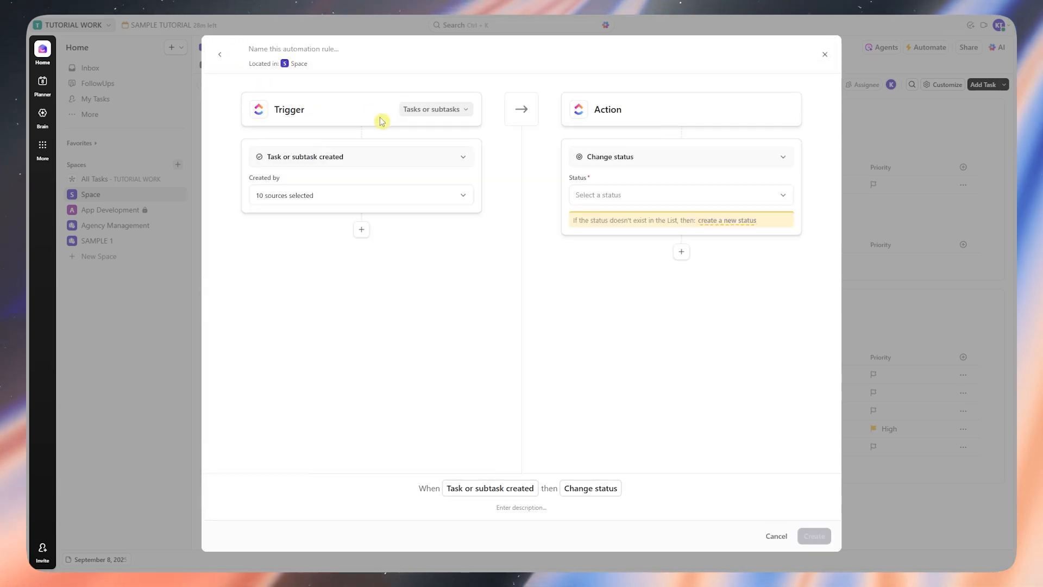
{"action": "left_click", "coordinate": [422, 113]}
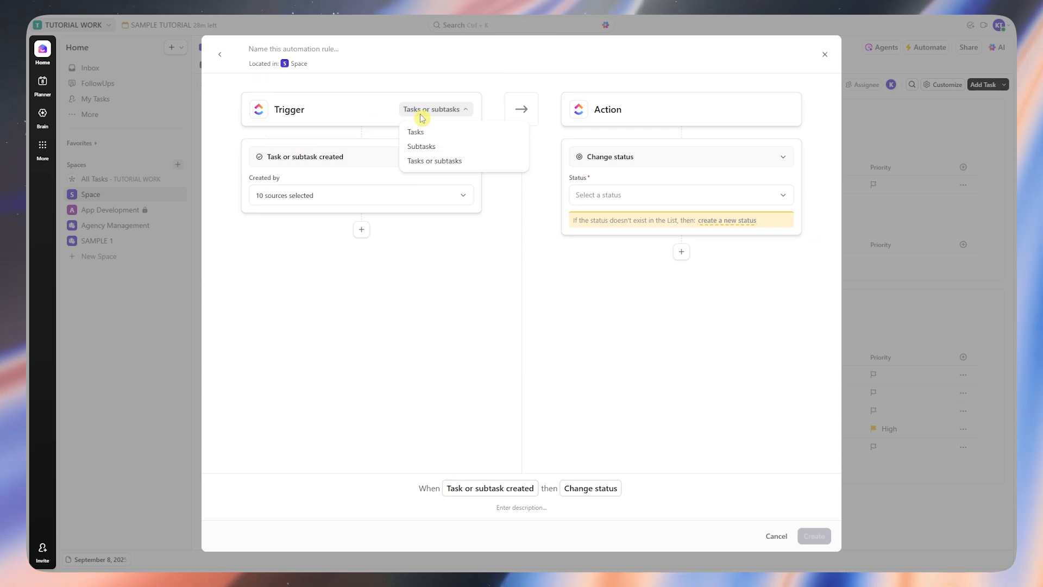
{"action": "left_click", "coordinate": [369, 168]}
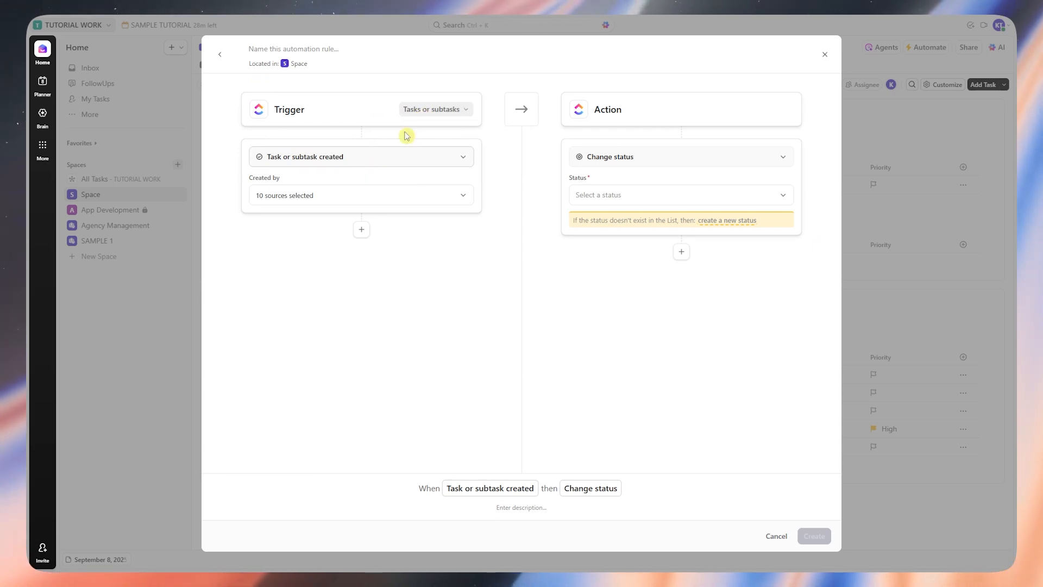
{"action": "left_click", "coordinate": [441, 108]}
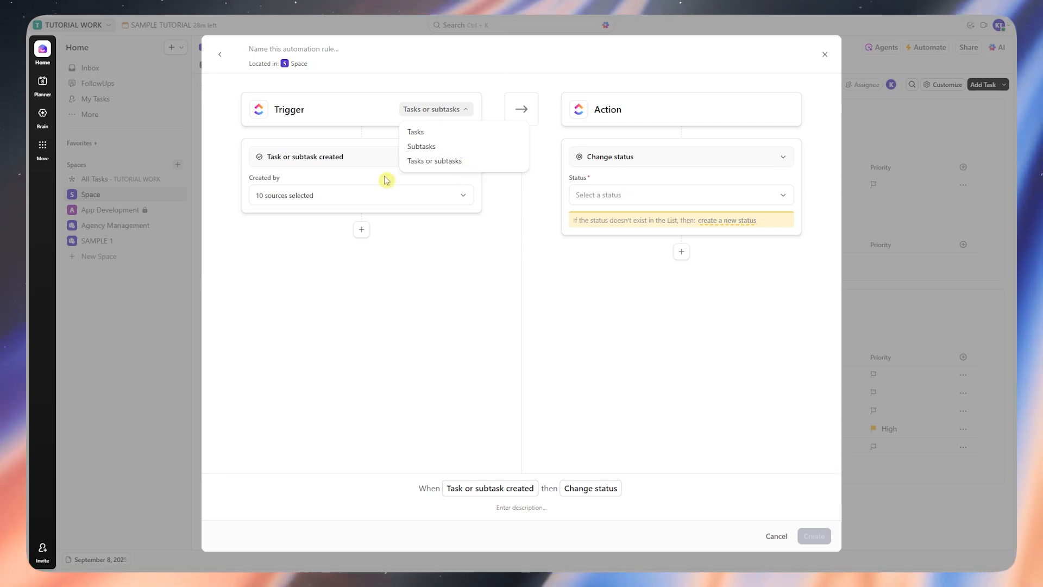
{"action": "left_click", "coordinate": [386, 179]}
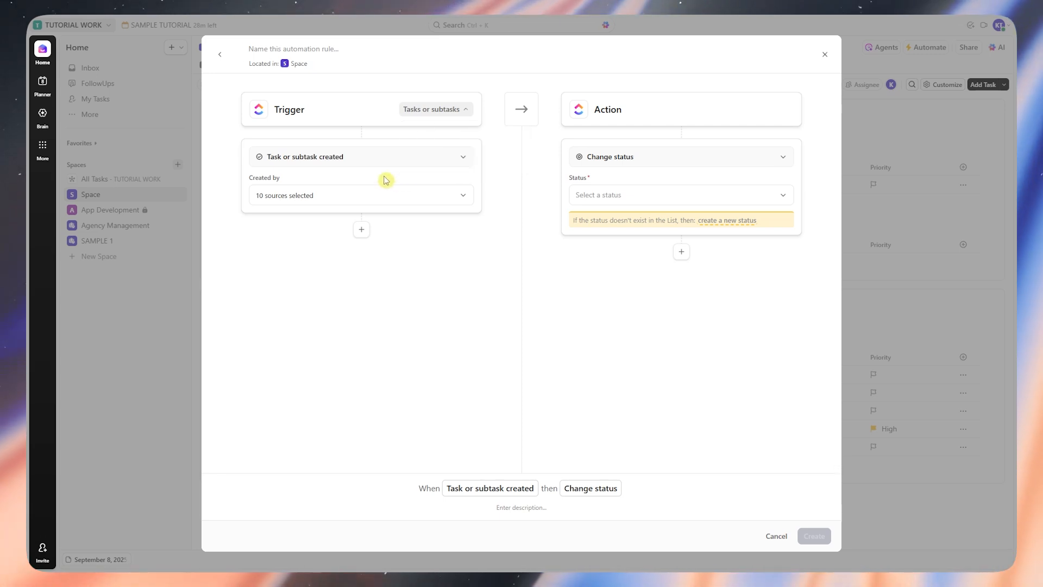
Step: Switch the trigger event to Due date changes and then back to Task created
{"action": "left_click", "coordinate": [333, 156]}
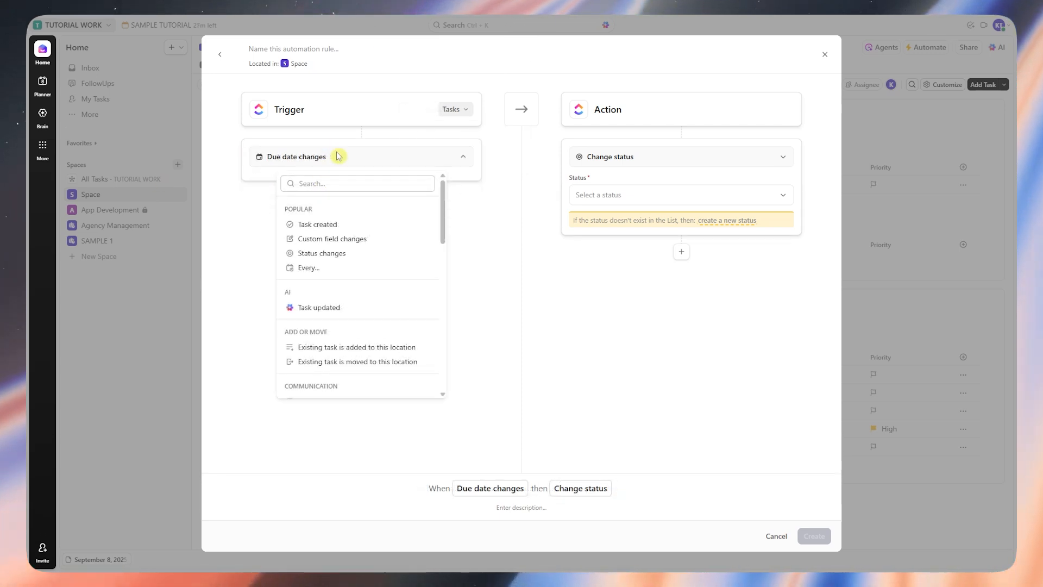
{"action": "left_click", "coordinate": [459, 157]}
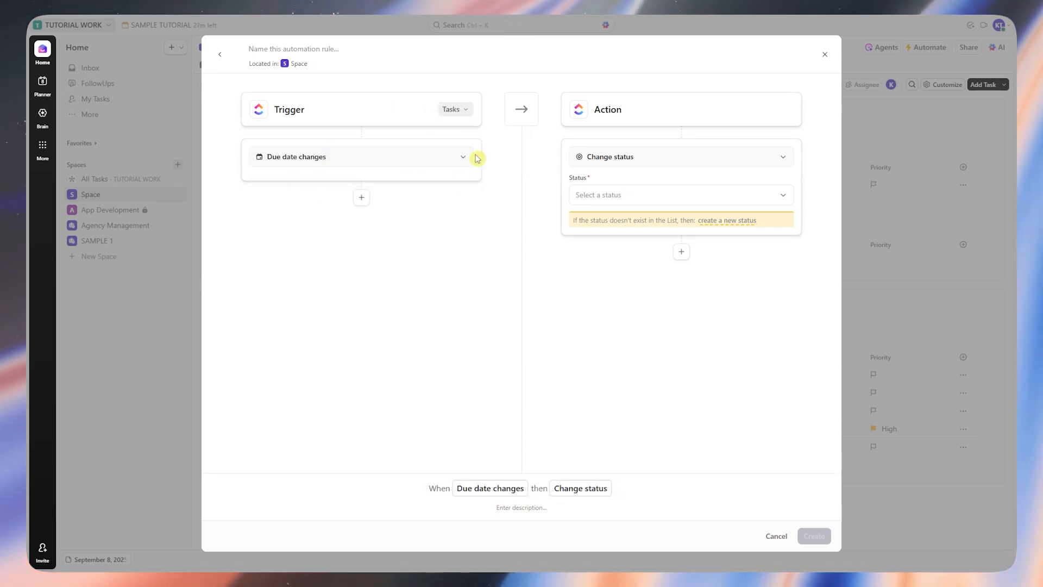
{"action": "left_click", "coordinate": [447, 163]}
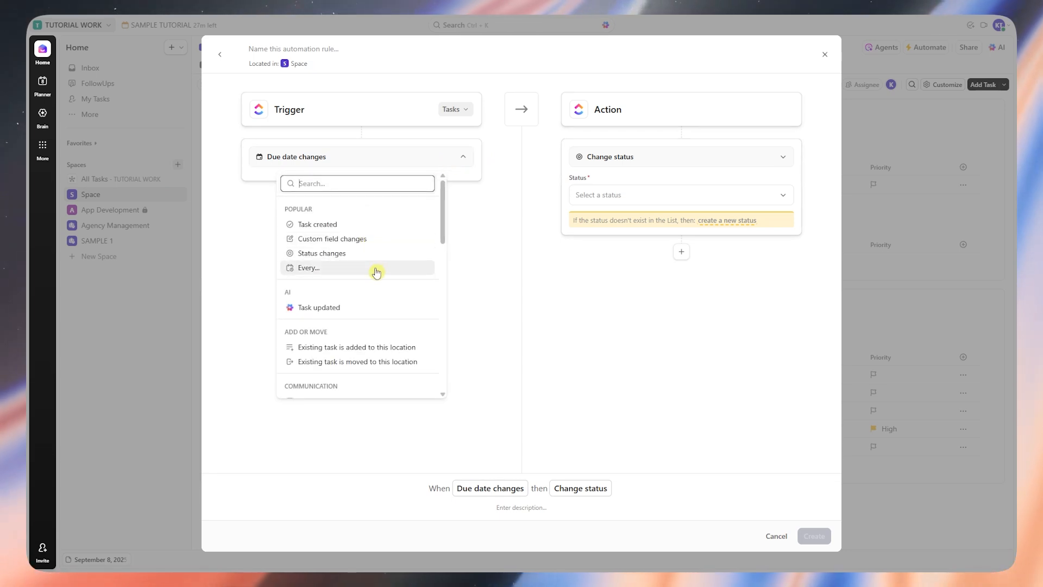
{"action": "left_click", "coordinate": [317, 224]}
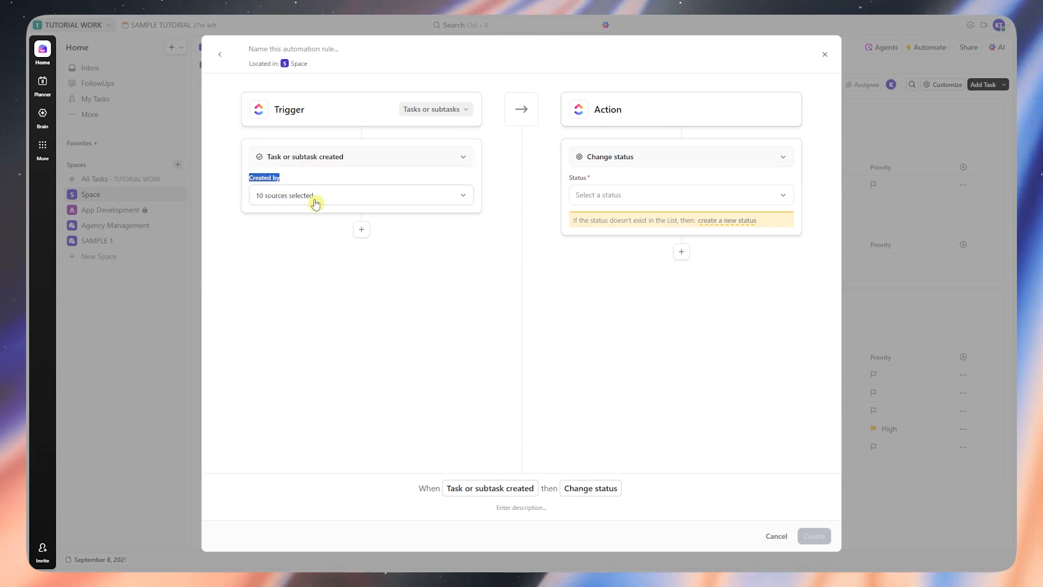
Step: Review the trigger's Created by sources and add an Assignee condition below the trigger
{"action": "left_click", "coordinate": [340, 200]}
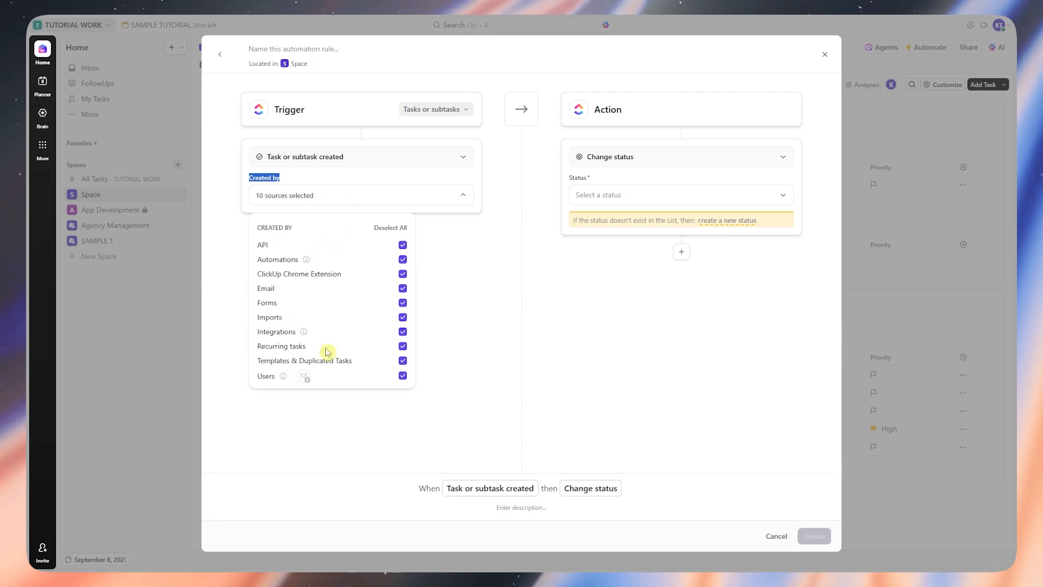
{"action": "left_click", "coordinate": [447, 234]}
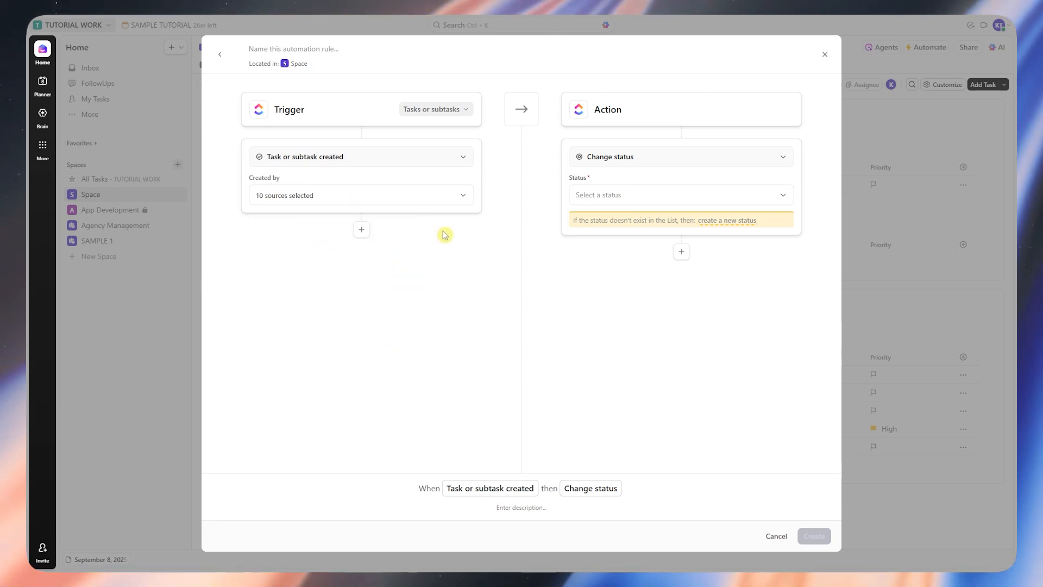
{"action": "left_click", "coordinate": [362, 233]}
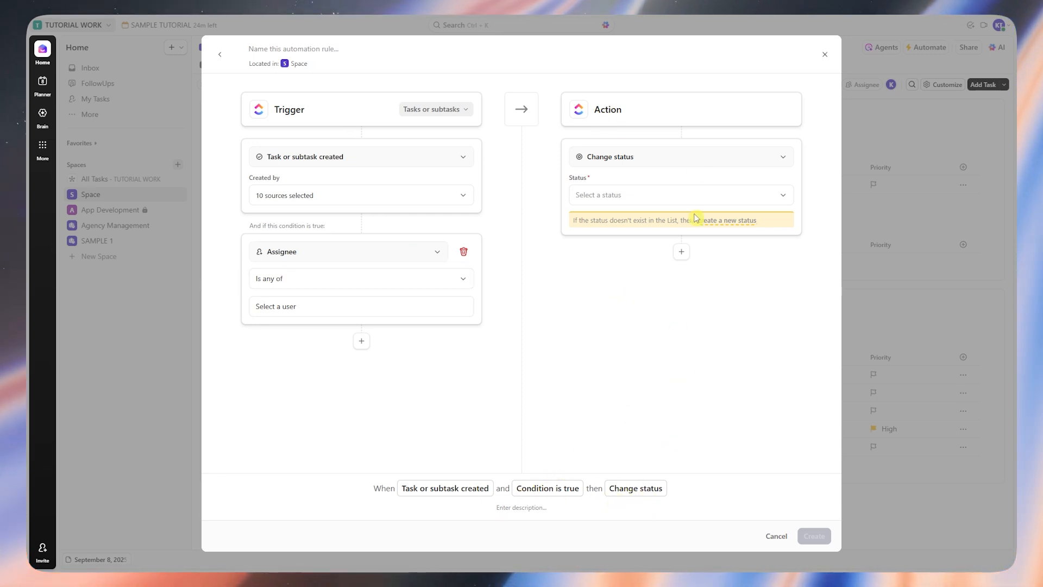
Step: Change the action from Change status to Add a comment and open its comment box
{"action": "left_click", "coordinate": [673, 158]}
{"action": "scroll", "coordinate": [663, 279], "scroll_direction": "down", "scroll_amount": 3}
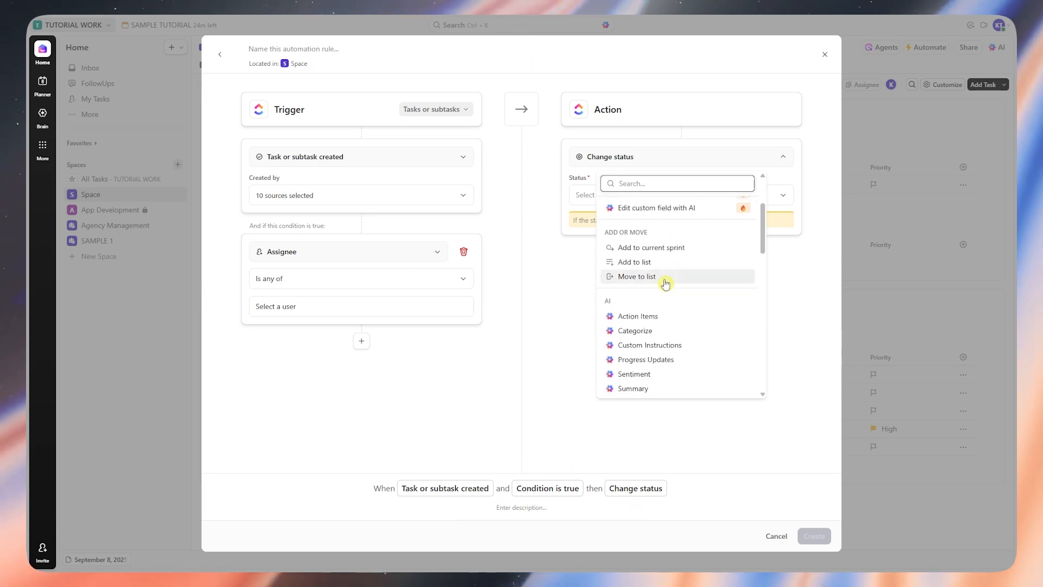
{"action": "scroll", "coordinate": [666, 280], "scroll_direction": "down", "scroll_amount": 4}
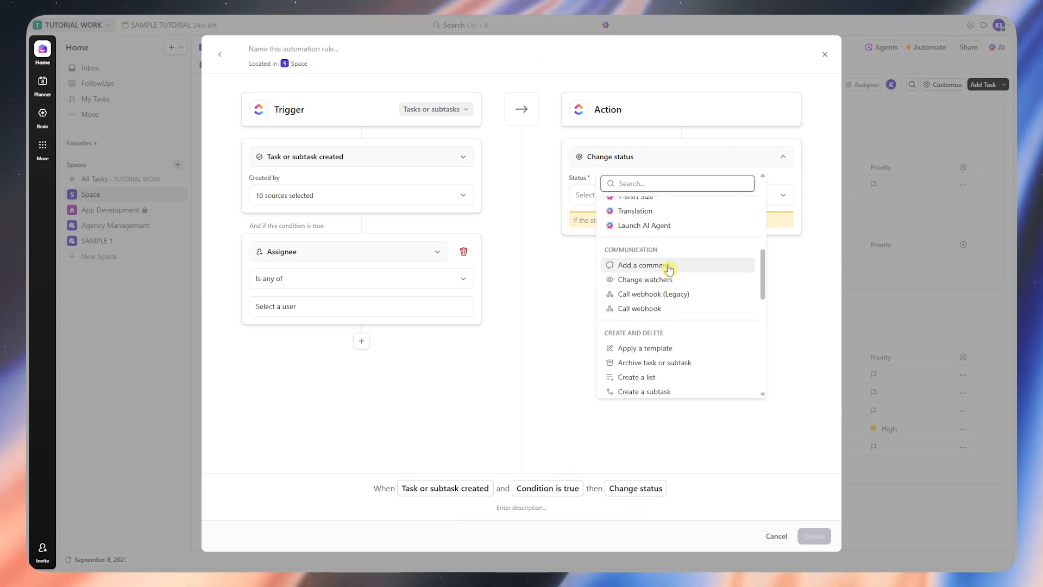
{"action": "left_click", "coordinate": [669, 266]}
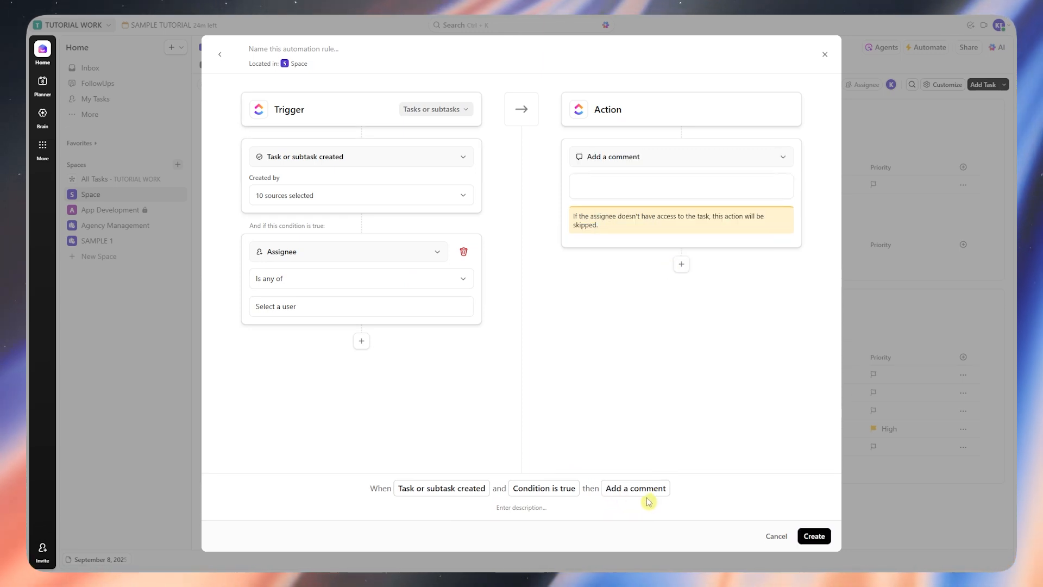
{"action": "left_click", "coordinate": [636, 185]}
{"action": "type", "text": "+"}
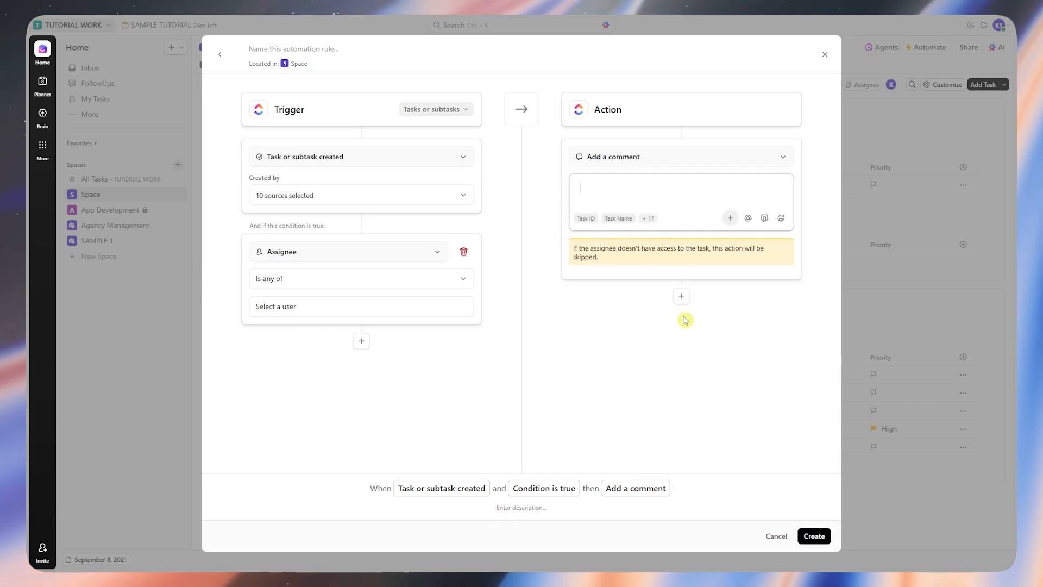
Step: Add two more Add relationship actions below the comment action
{"action": "left_click", "coordinate": [681, 297]}
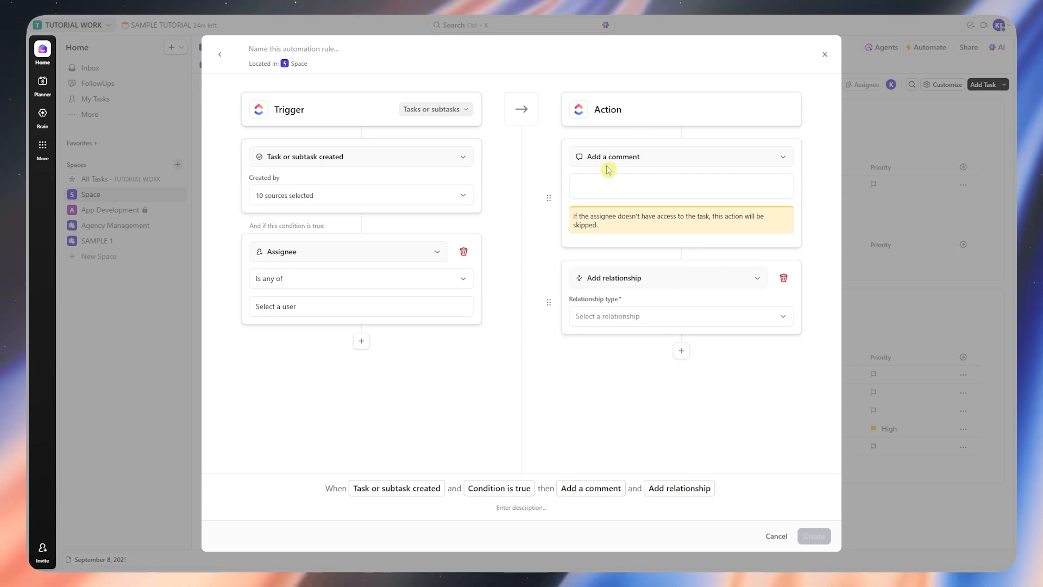
{"action": "left_click", "coordinate": [685, 352]}
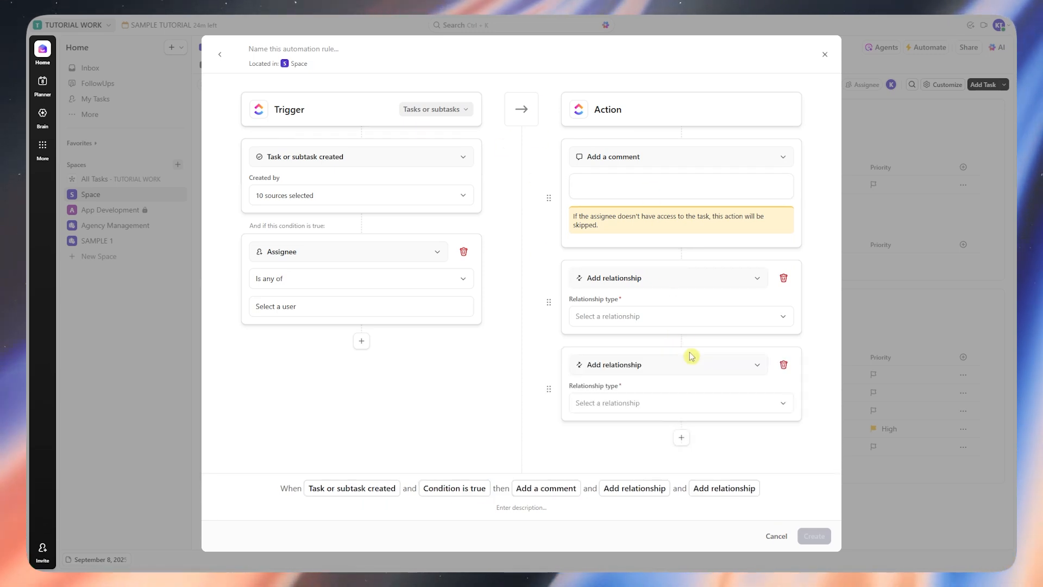
{"action": "left_click", "coordinate": [633, 288]}
{"action": "scroll", "coordinate": [659, 411], "scroll_direction": "down", "scroll_amount": 5}
{"action": "left_click", "coordinate": [437, 367]}
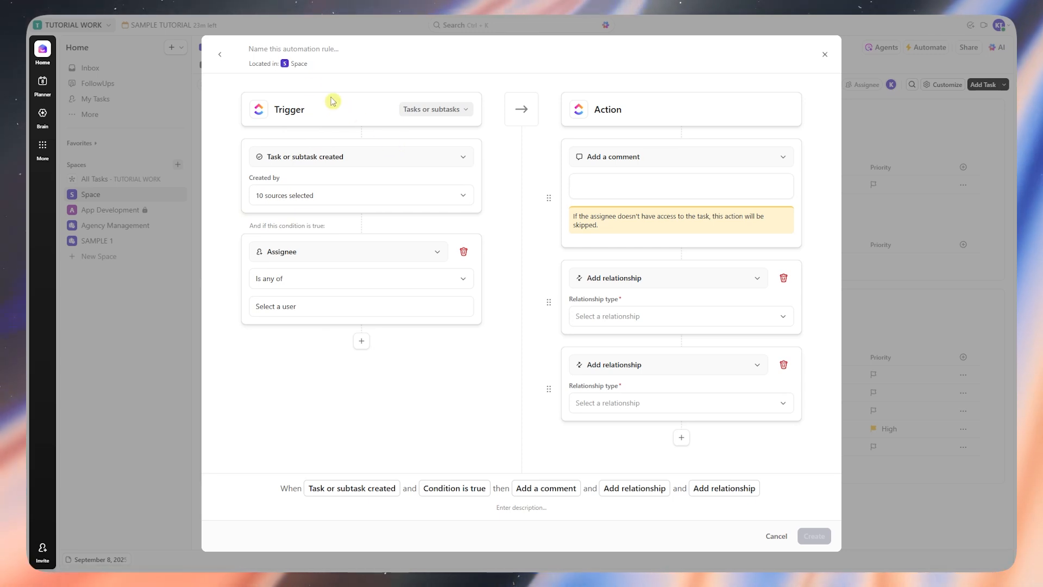
Step: Name the automation rule "sample automation"
{"action": "left_click", "coordinate": [274, 48]}
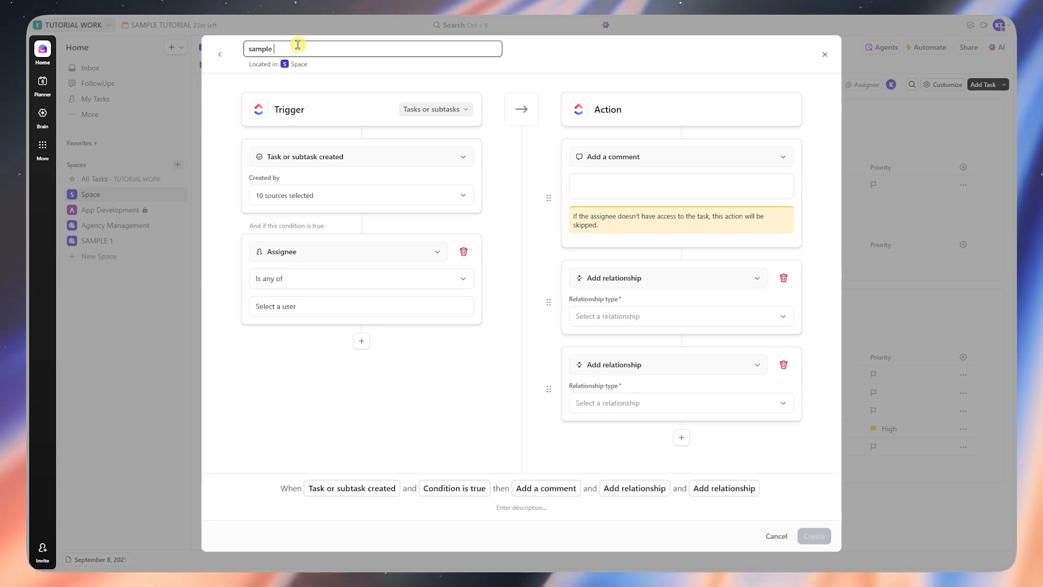
{"action": "type", "text": "sample automation"}
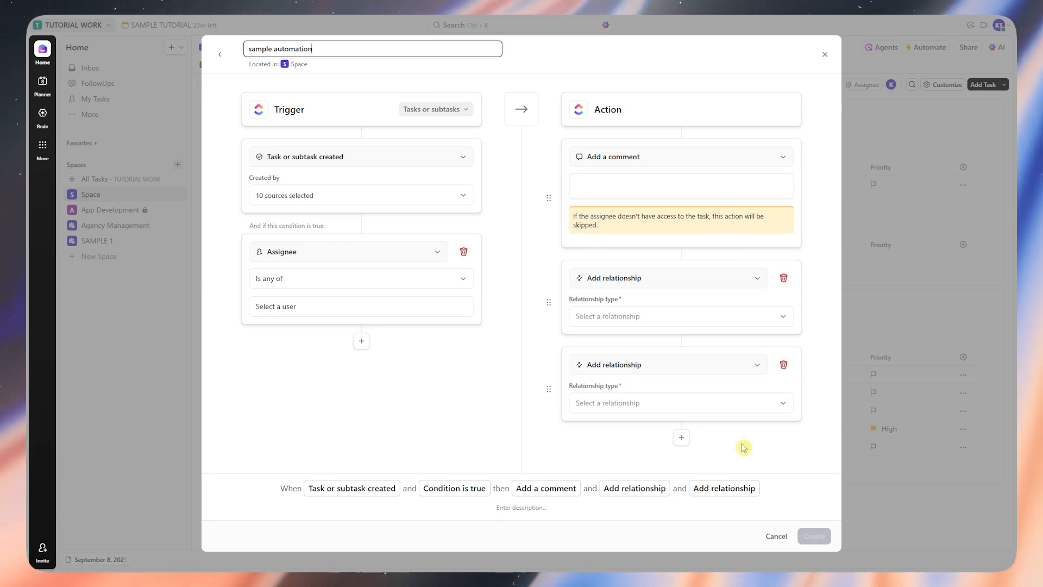
{"action": "left_click", "coordinate": [561, 67]}
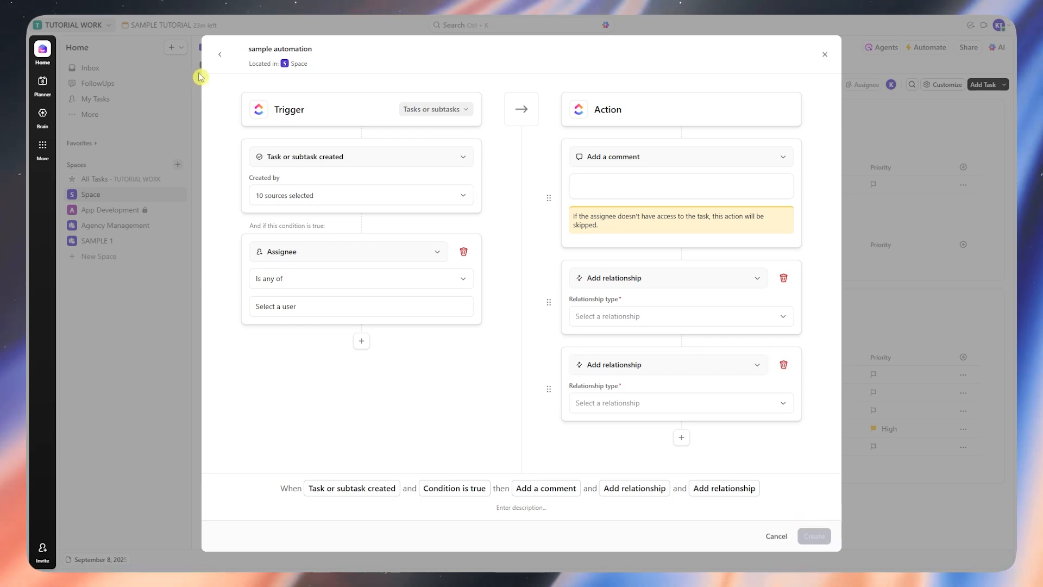
Step: Exit the automation builder and switch on the sample automation
{"action": "left_click", "coordinate": [219, 55]}
{"action": "key", "text": "Escape"}
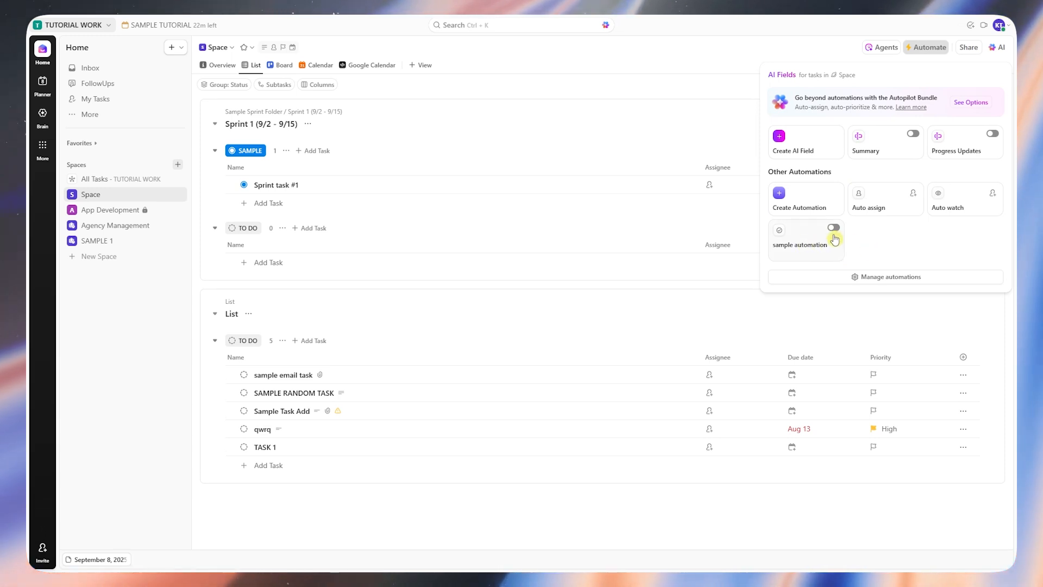
{"action": "left_click", "coordinate": [833, 229]}
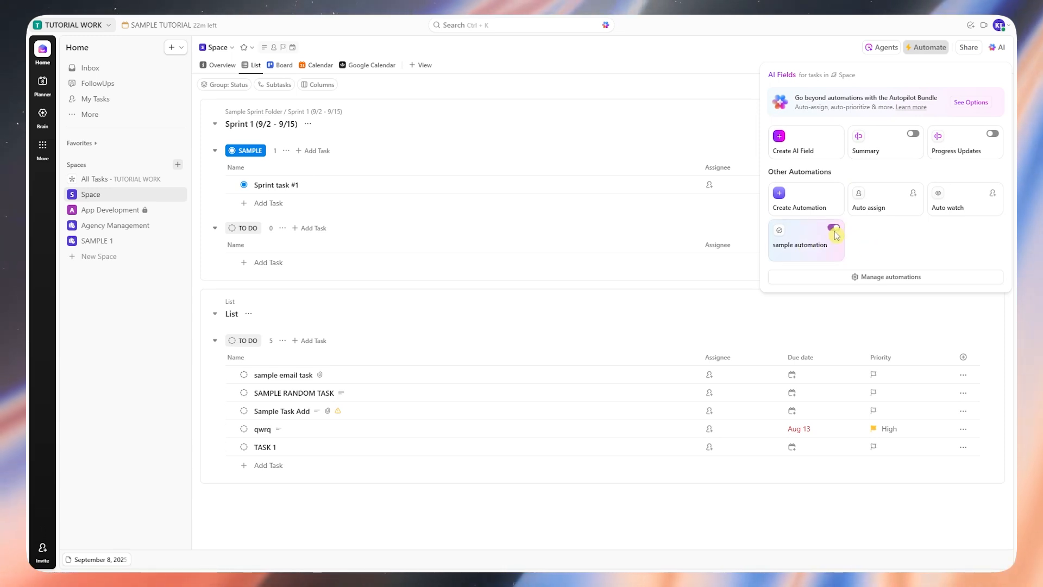